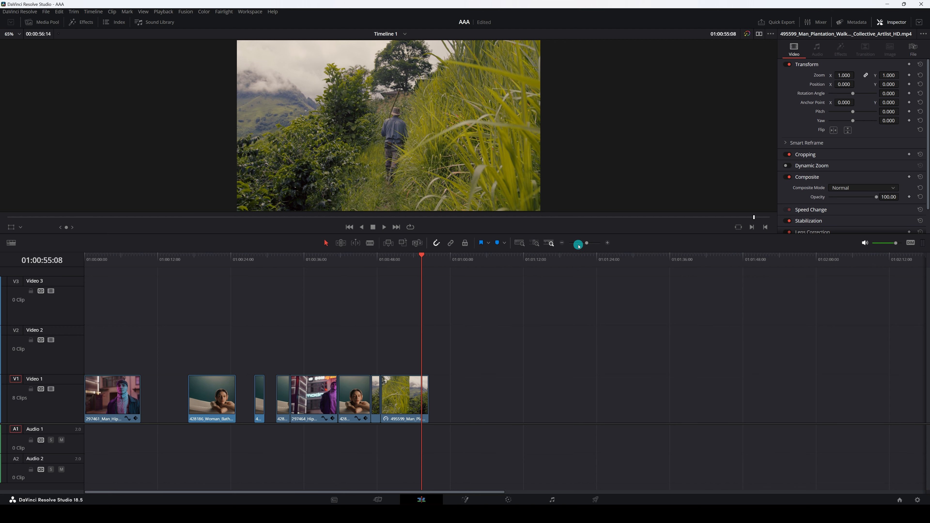
Place the C1699.MP4 clip from the media pool on Video 1, in the empty space after the existing clips.
drag(582, 243, 582, 243)
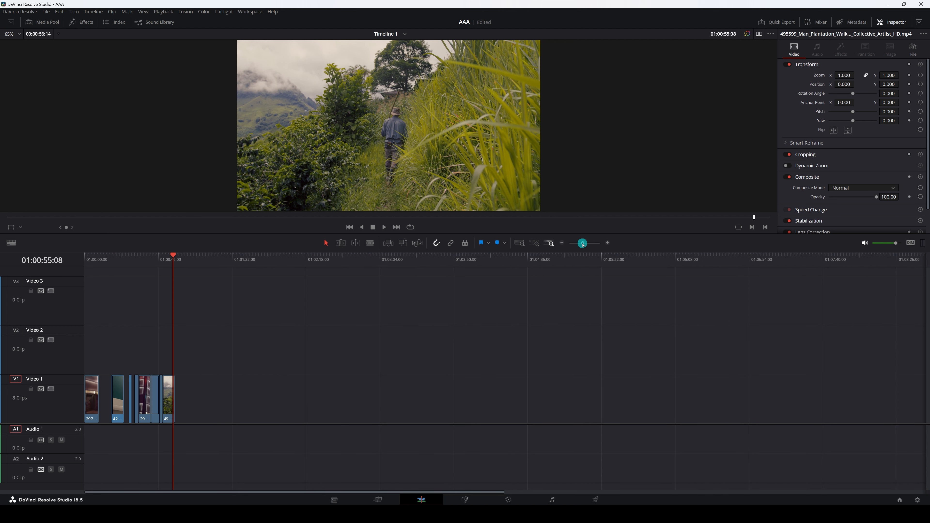
click(43, 22)
drag(224, 107, 256, 395)
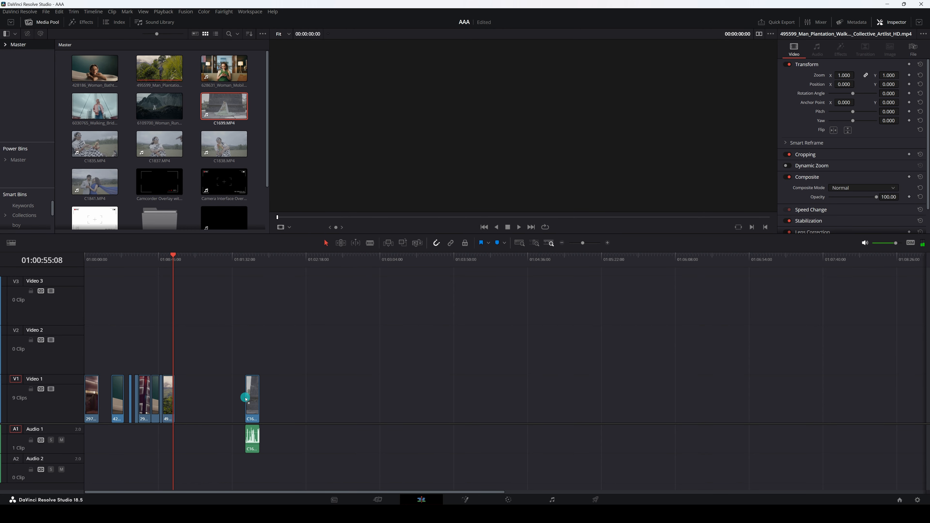
click(48, 22)
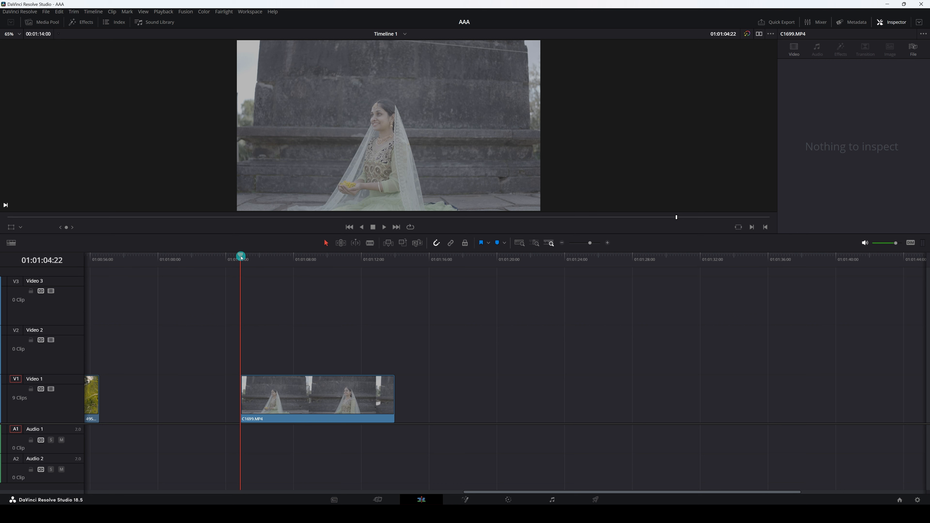
Trim the start of the C1699.MP4 clip to leave a duration of about 00:00:05:16, and enable its retime controls.
drag(241, 257, 247, 313)
drag(241, 392, 299, 395)
drag(241, 257, 325, 303)
click(357, 391)
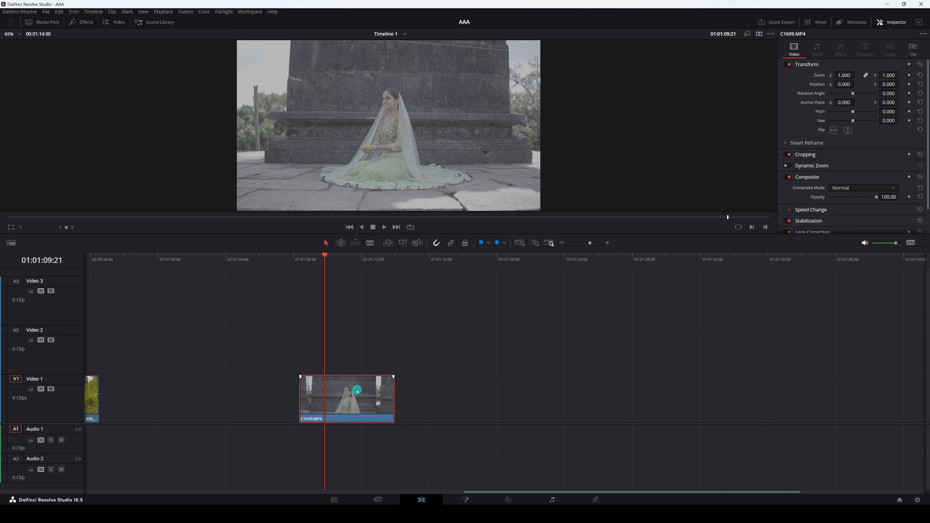
right_click(358, 391)
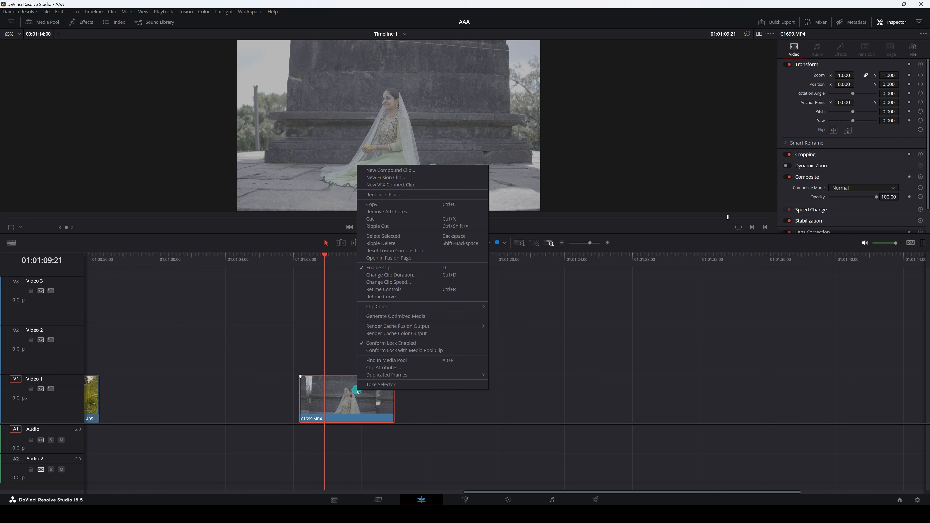
click(381, 291)
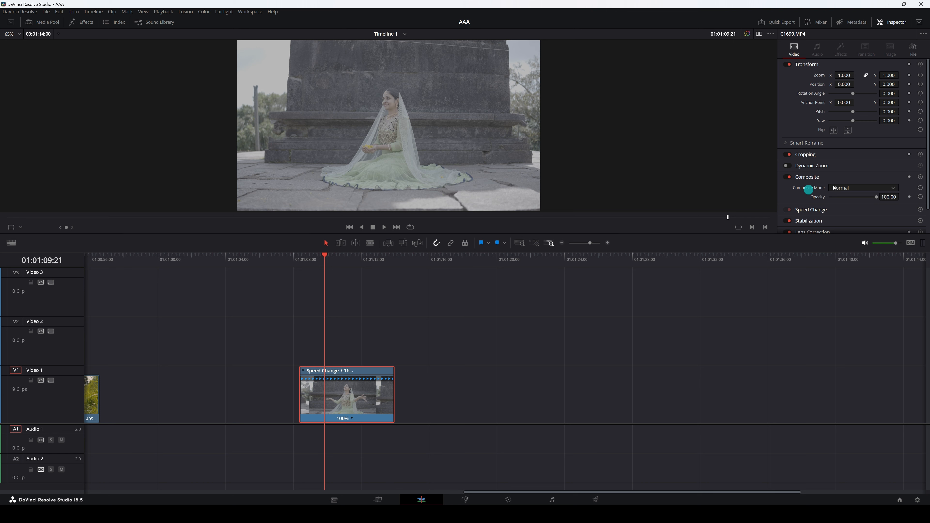
Look at the Speed Change settings of the C1699.MP4 clip.
scroll(818, 211, down, 1)
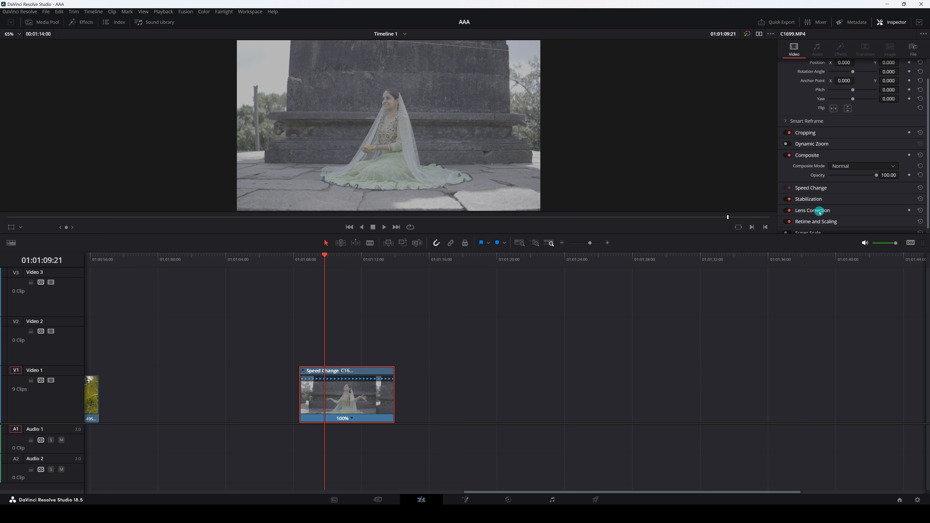
click(820, 188)
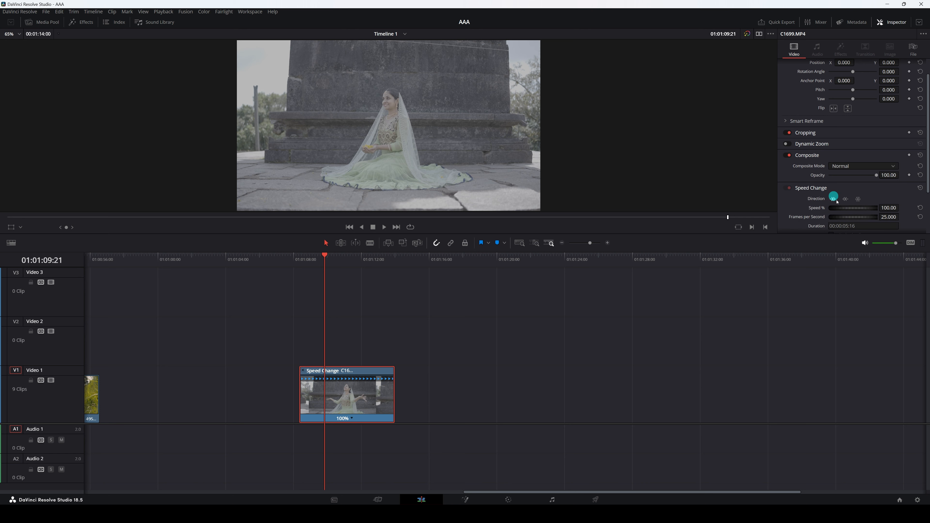
click(824, 188)
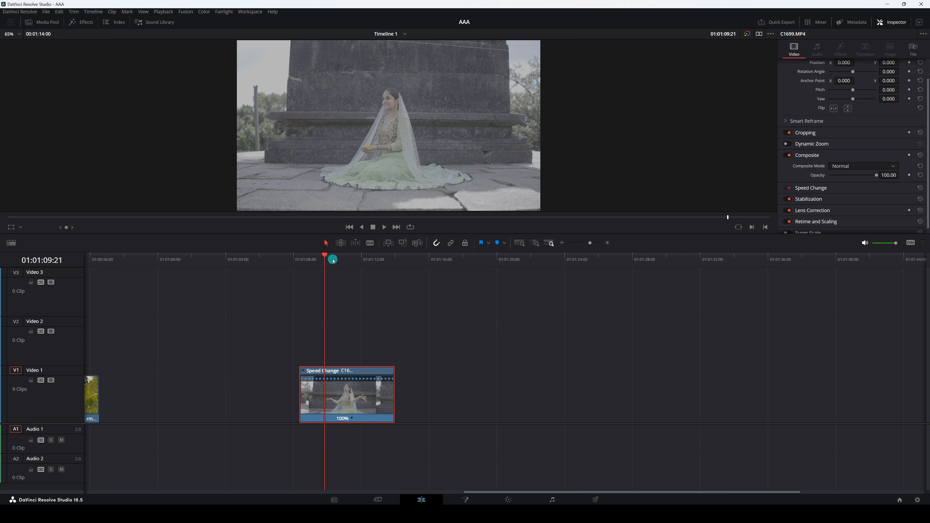
Add a speed point to the C1699.MP4 clip at 01:01:11:00, where the woman throws the petals.
drag(327, 257, 317, 286)
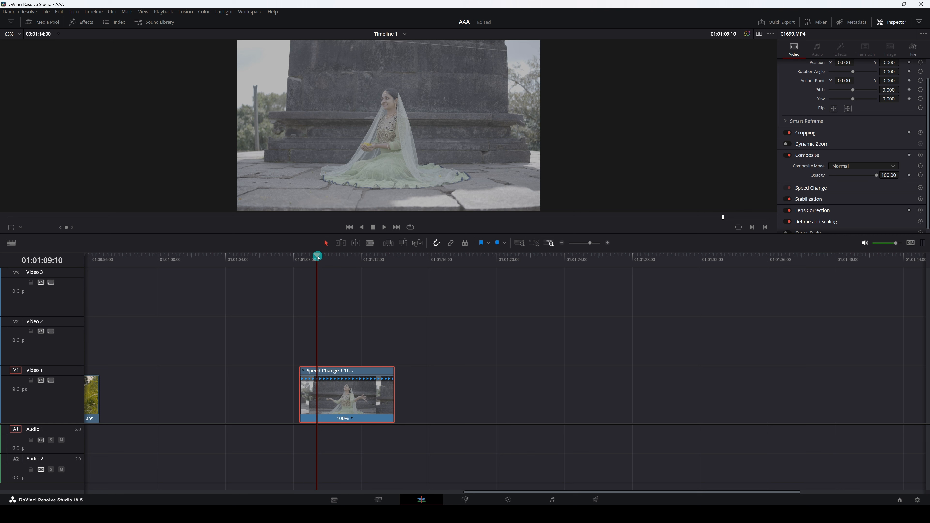
drag(318, 257, 345, 267)
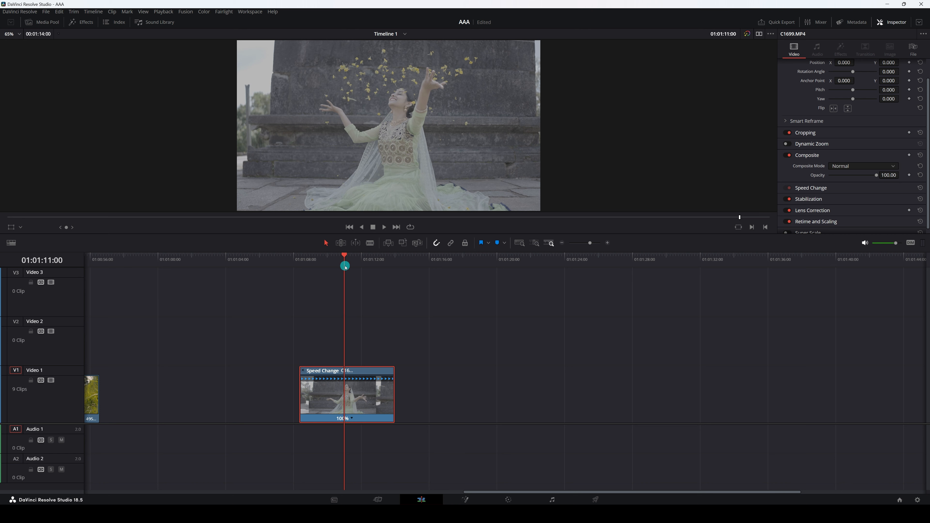
click(353, 419)
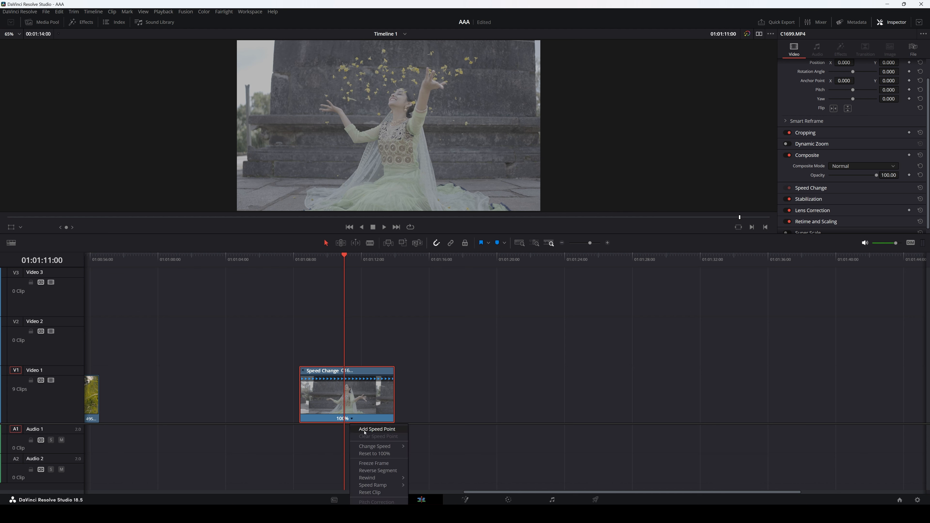
click(364, 430)
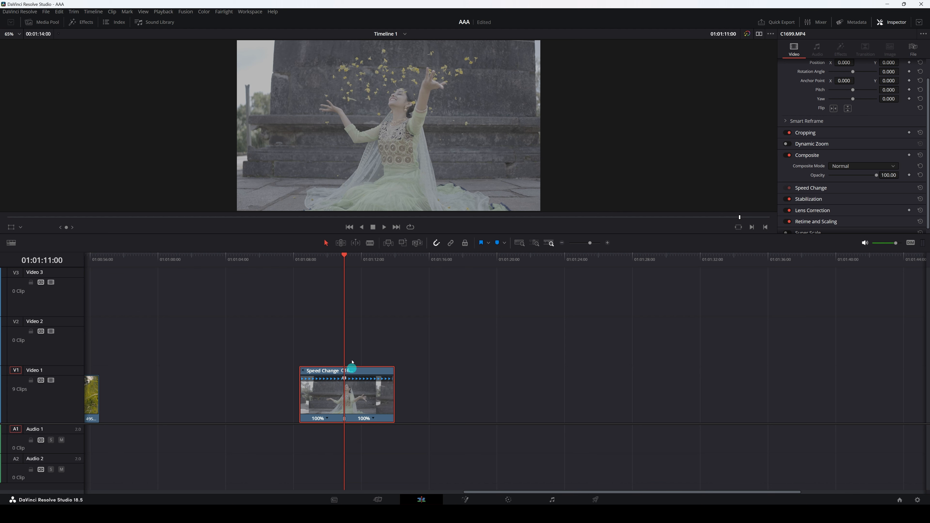
Add a second speed point to the C1699.MP4 clip at 01:01:12:18.
click(345, 256)
drag(345, 258, 353, 258)
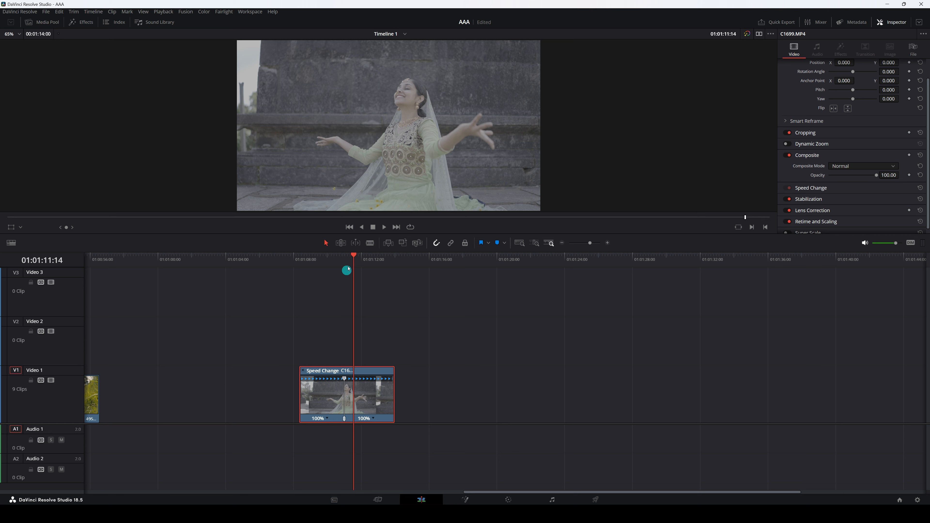
drag(354, 255, 373, 277)
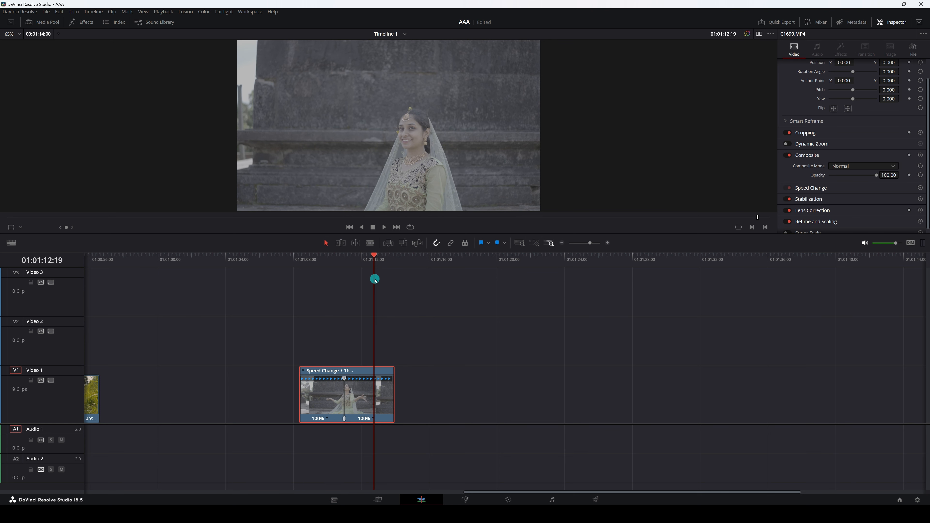
right_click(379, 420)
click(372, 422)
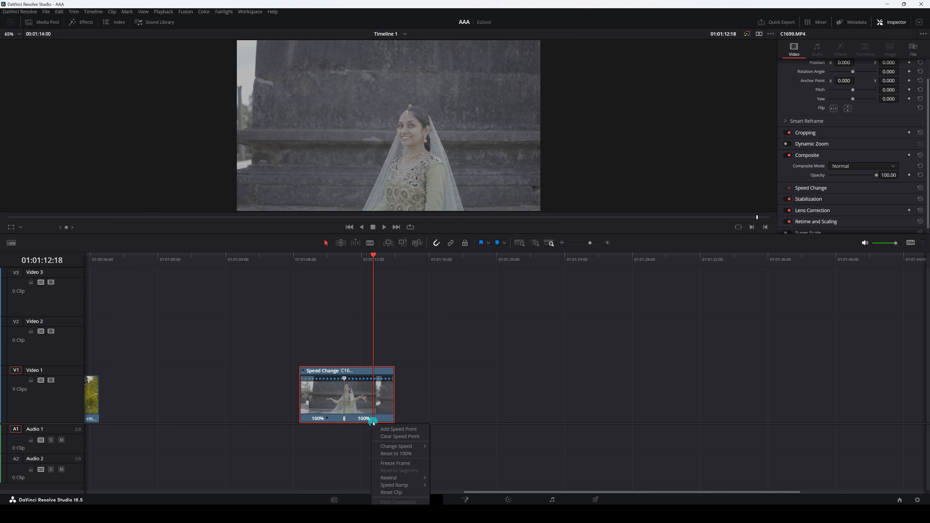
click(392, 430)
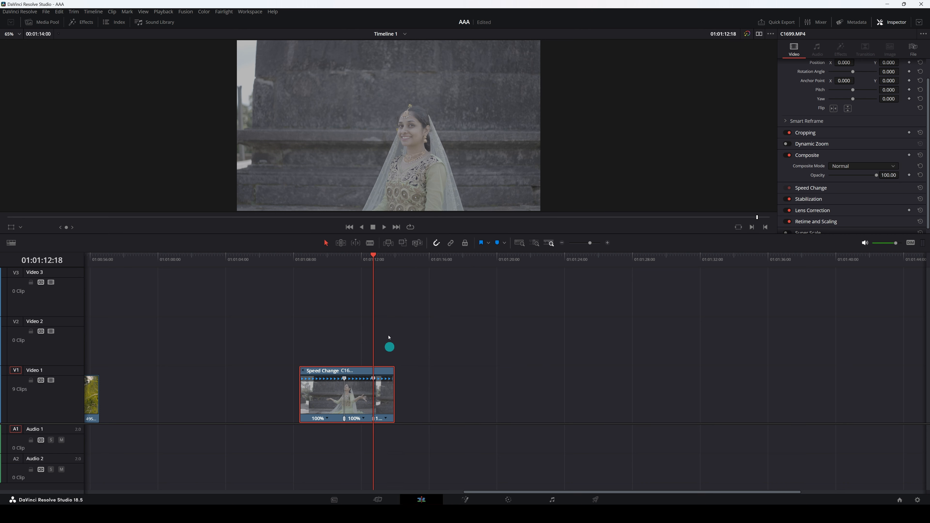
Speed up the clip's first segment to 122% with the upper handle of the first speed point.
drag(378, 267, 317, 289)
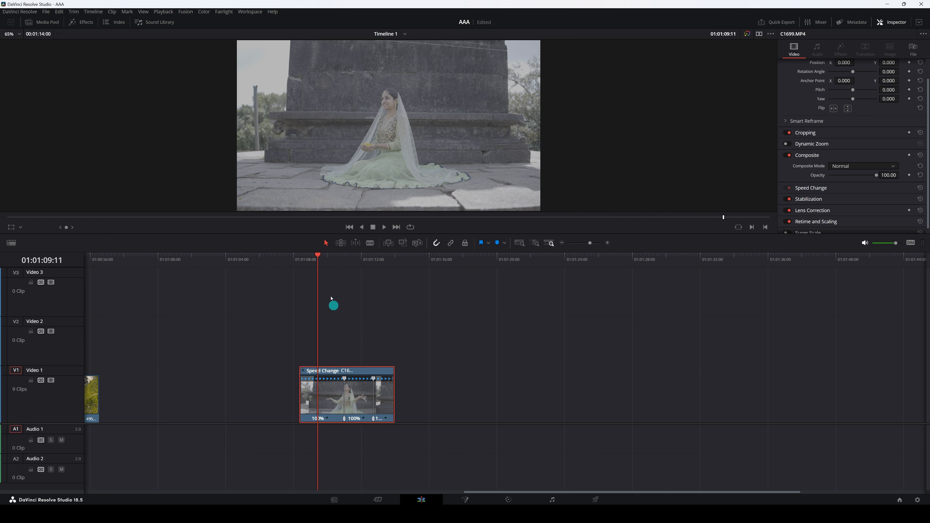
drag(322, 259, 331, 425)
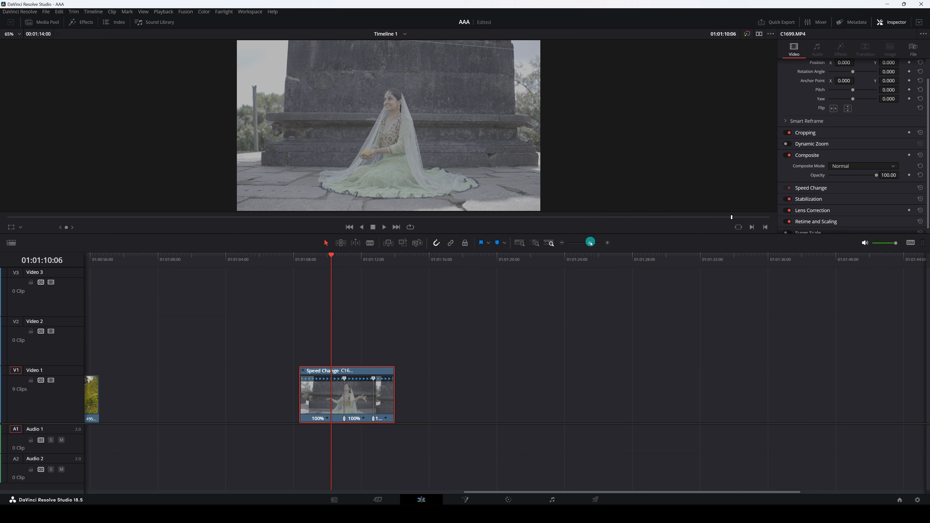
drag(590, 243, 592, 243)
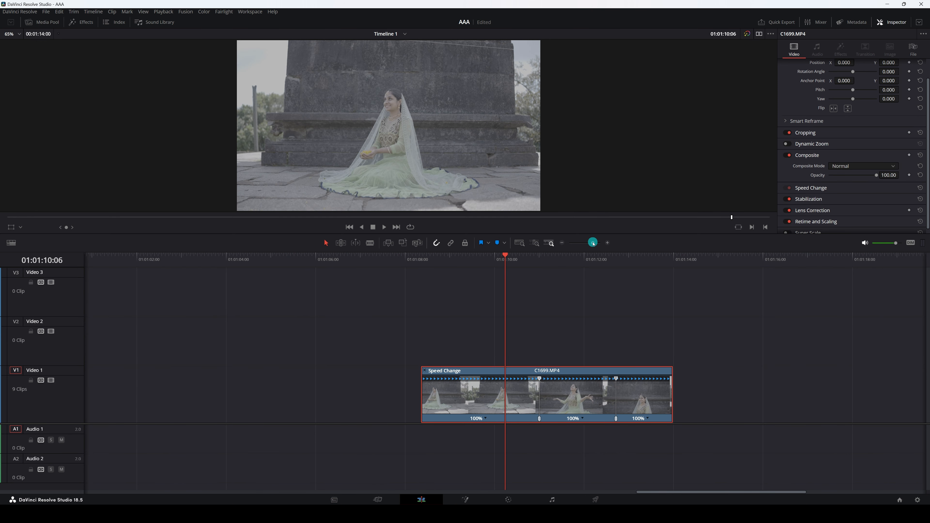
drag(508, 261, 548, 275)
mouse_move(708, 493)
mouse_down()
mouse_move(677, 494)
mouse_move(738, 493)
mouse_move(725, 494)
mouse_up()
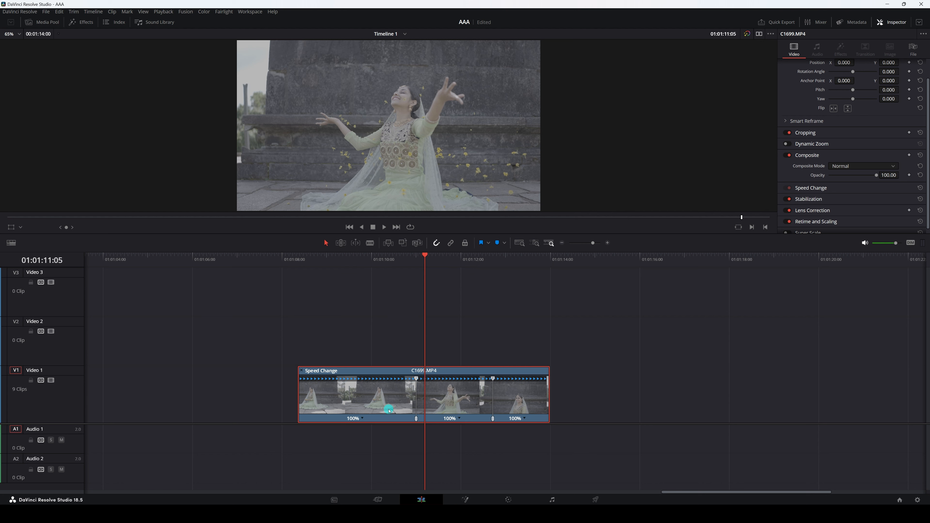
drag(428, 252, 463, 297)
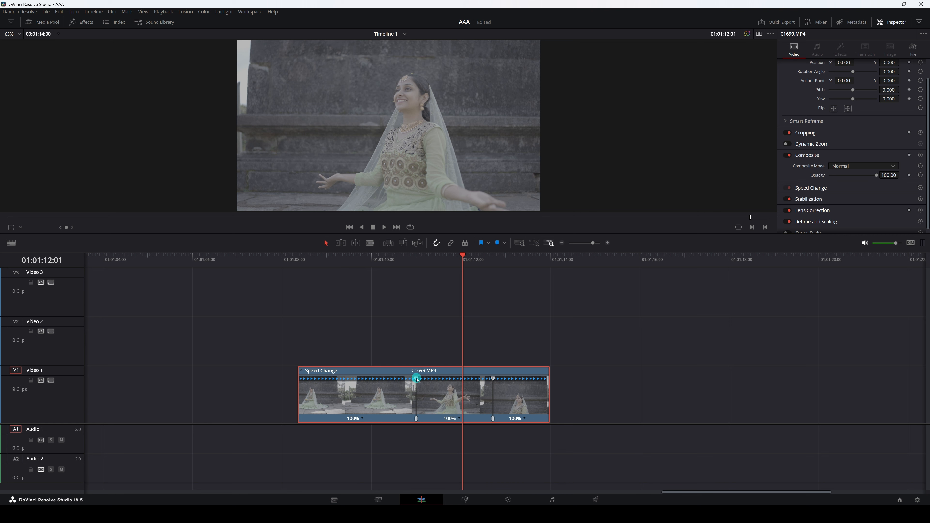
drag(416, 380, 395, 381)
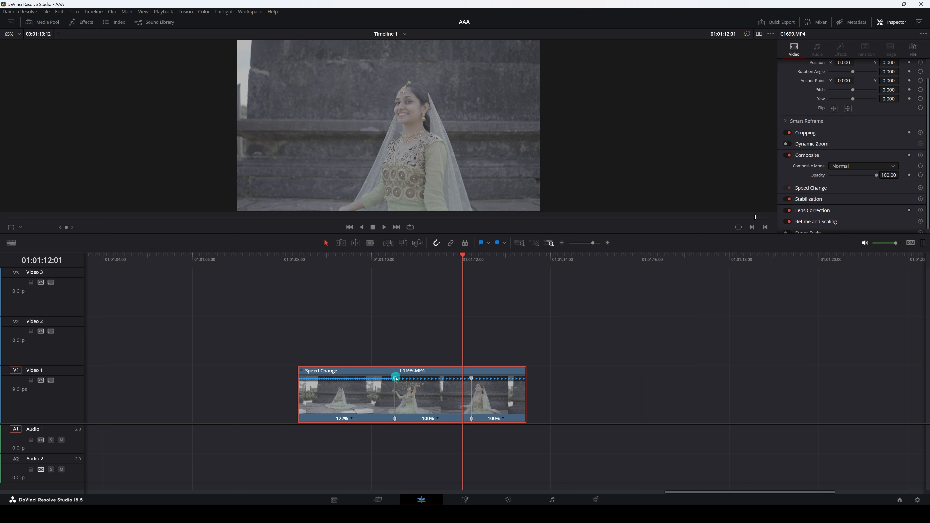
drag(395, 379, 390, 380)
key(ctrl+z)
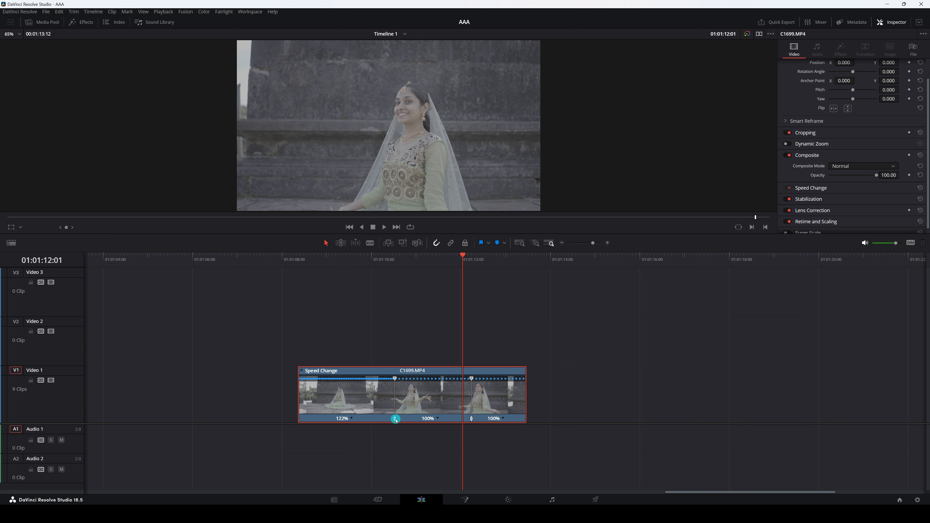
Try shifting the first speed point to an earlier frame with its lower handle, and undo the shift.
drag(395, 418, 385, 420)
drag(383, 419, 376, 420)
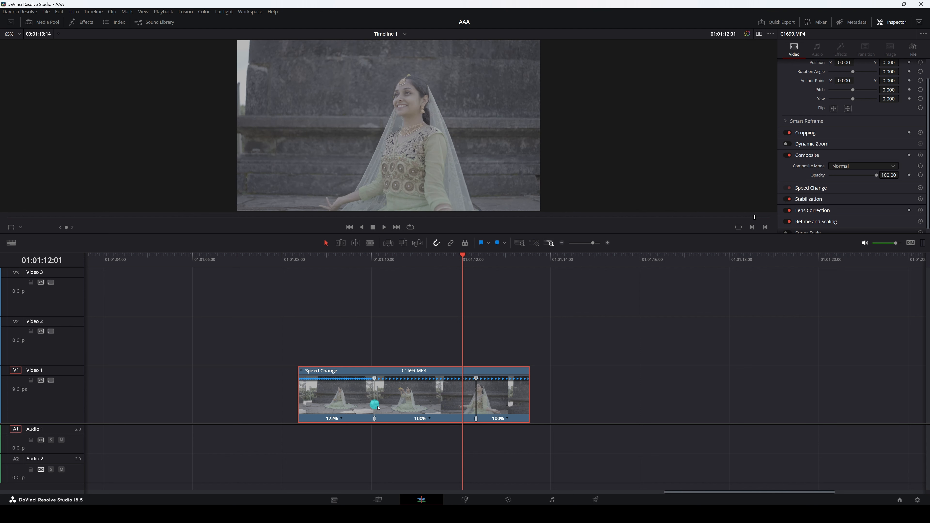
key(ctrl+z)
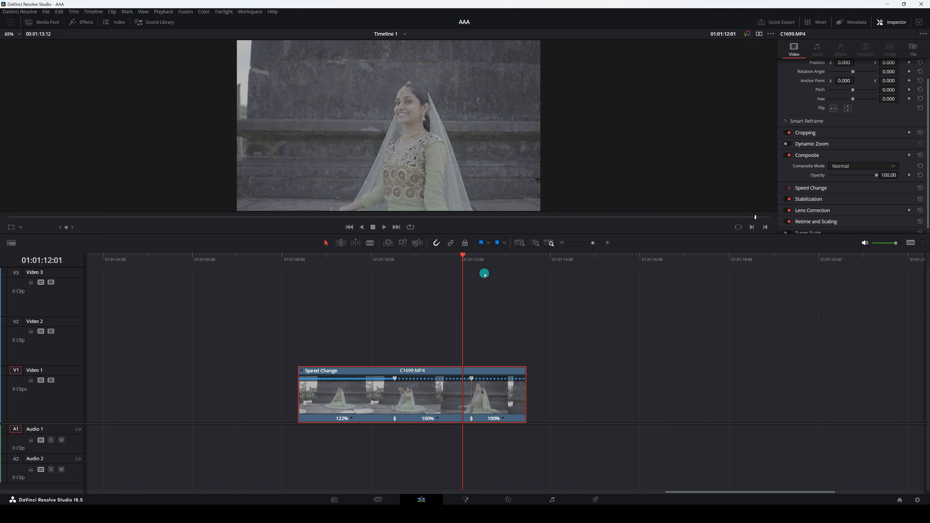
Speed up the clip's first segment to 183% and scrub back through the result.
drag(467, 258, 392, 307)
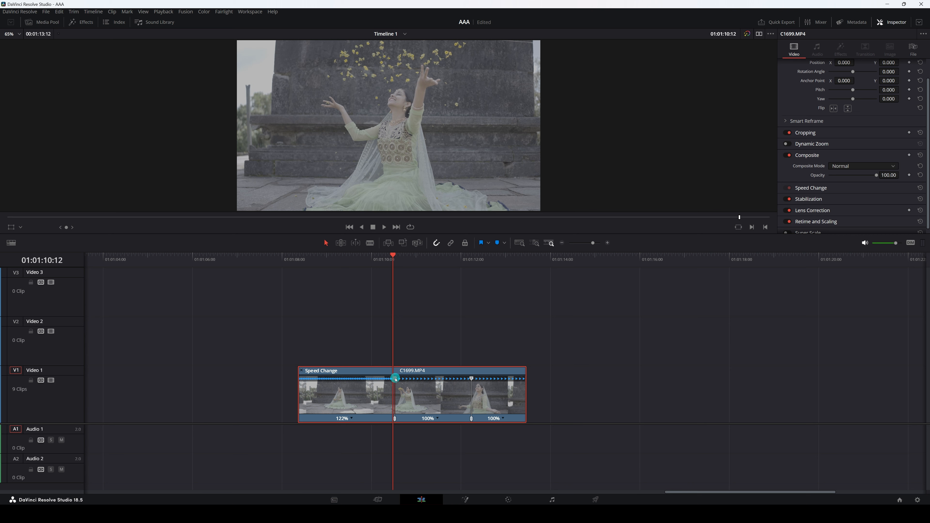
drag(394, 379, 362, 383)
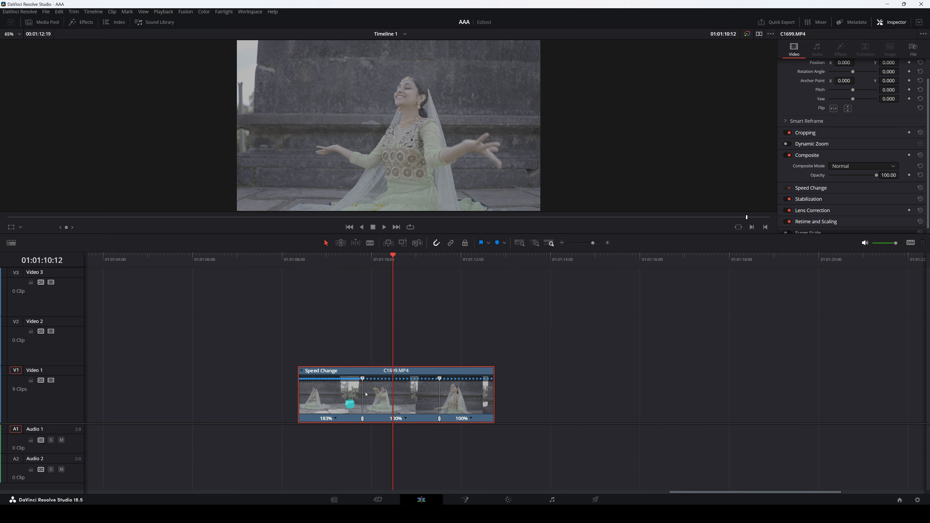
drag(394, 264, 349, 303)
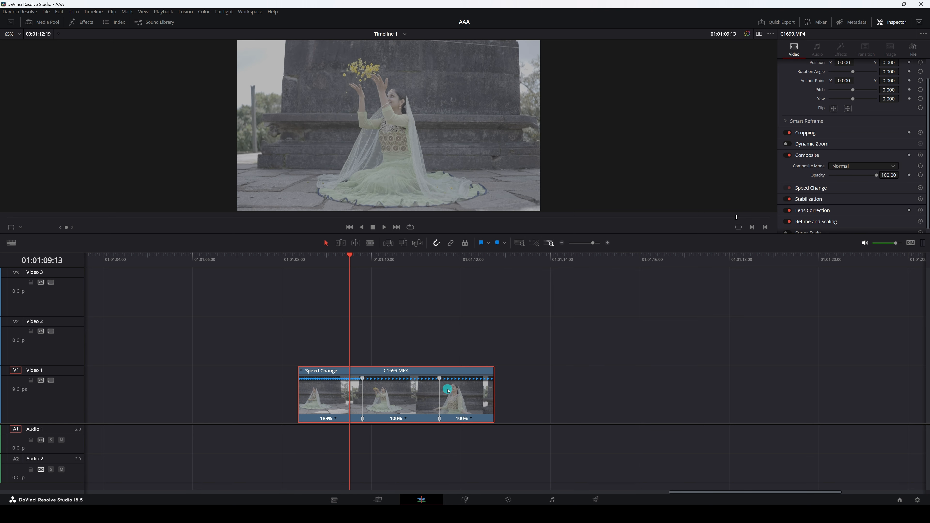
Slow the middle segment to 56% with the second speed point's upper handle and scrub through the ramp.
click(439, 378)
drag(440, 380, 503, 380)
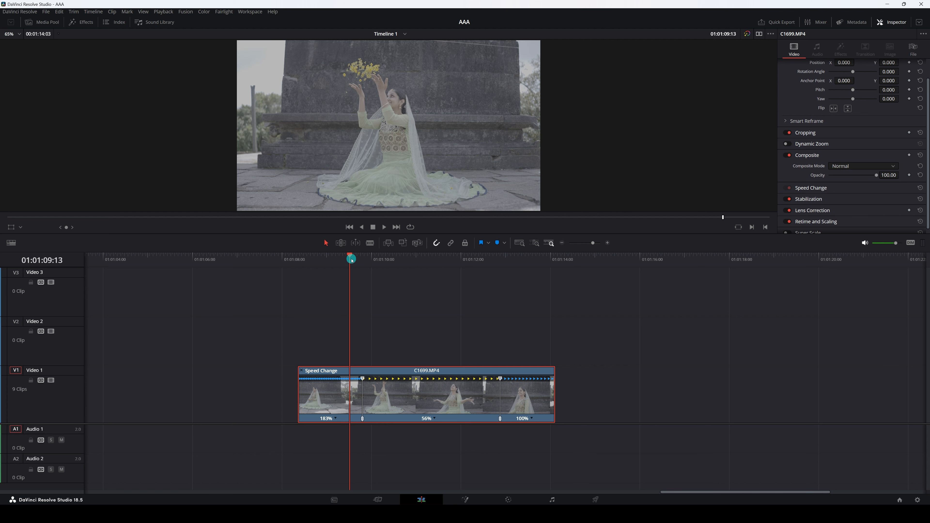
drag(351, 257, 304, 279)
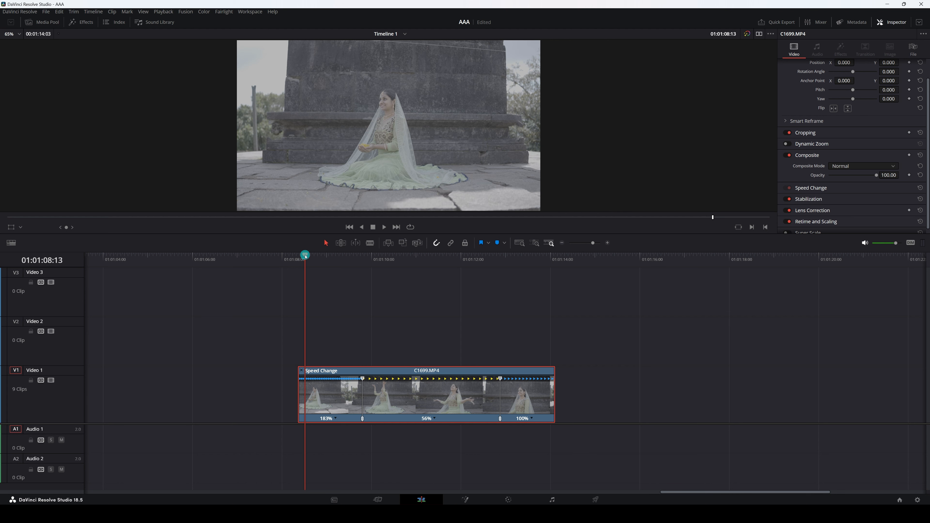
drag(306, 256, 422, 315)
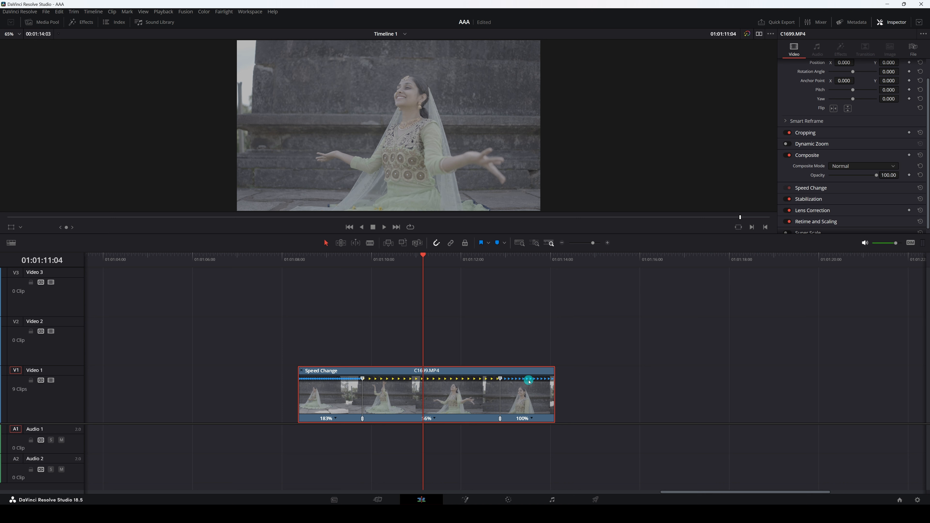
Slow the clip's middle segment to 36% and speed up its first segment to 253%.
drag(423, 255, 308, 255)
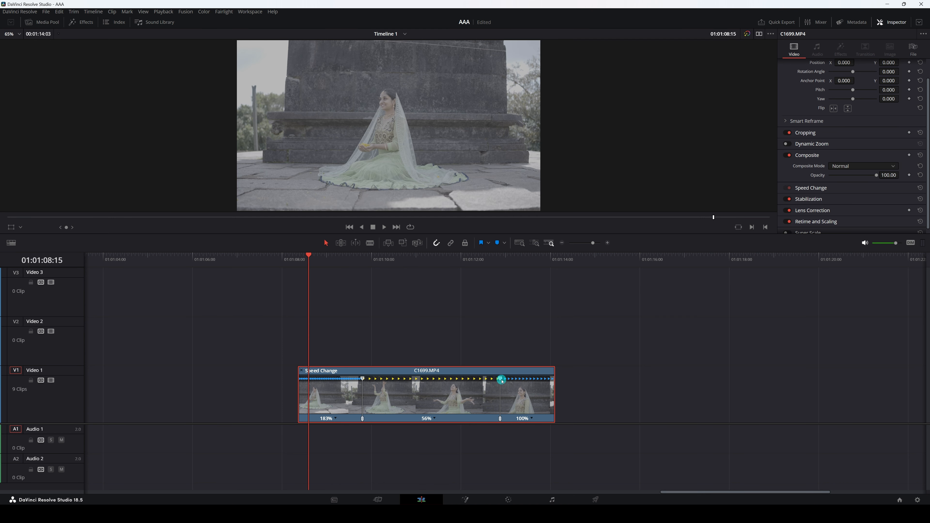
drag(500, 379, 578, 380)
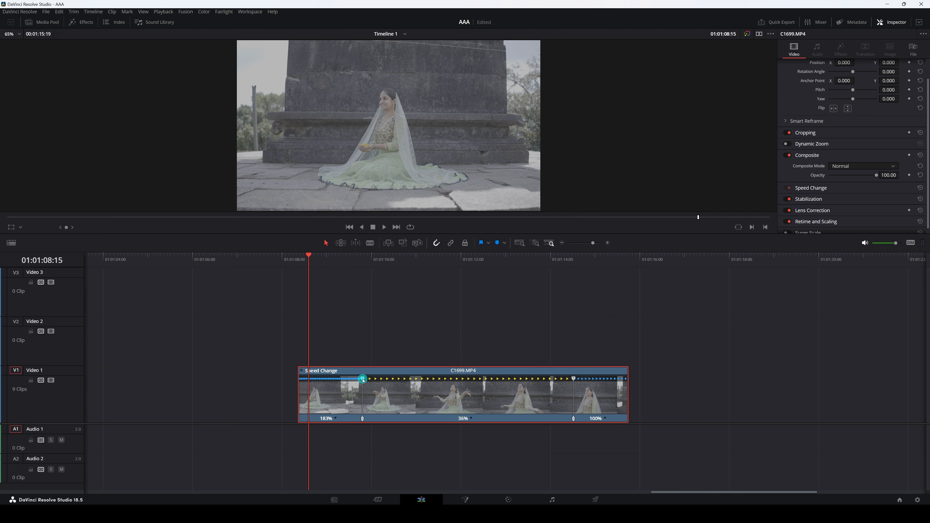
drag(363, 379, 345, 384)
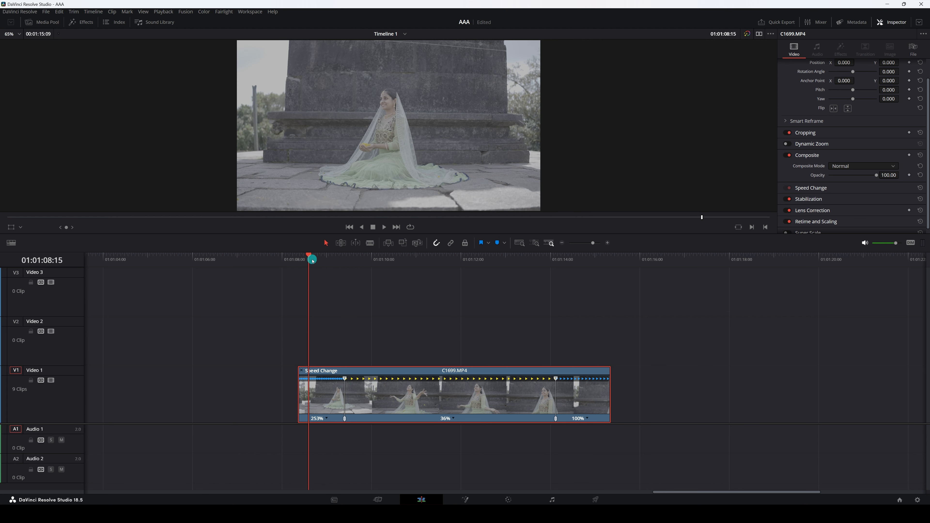
Play the speed ramp from the clip's start, replaying the transition from the fast segment into the slow one.
drag(312, 260, 302, 261)
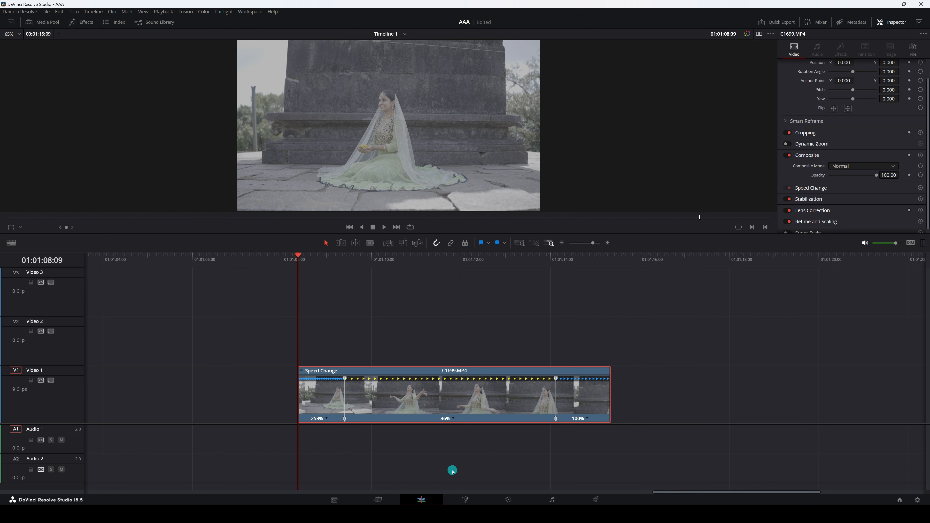
key(space)
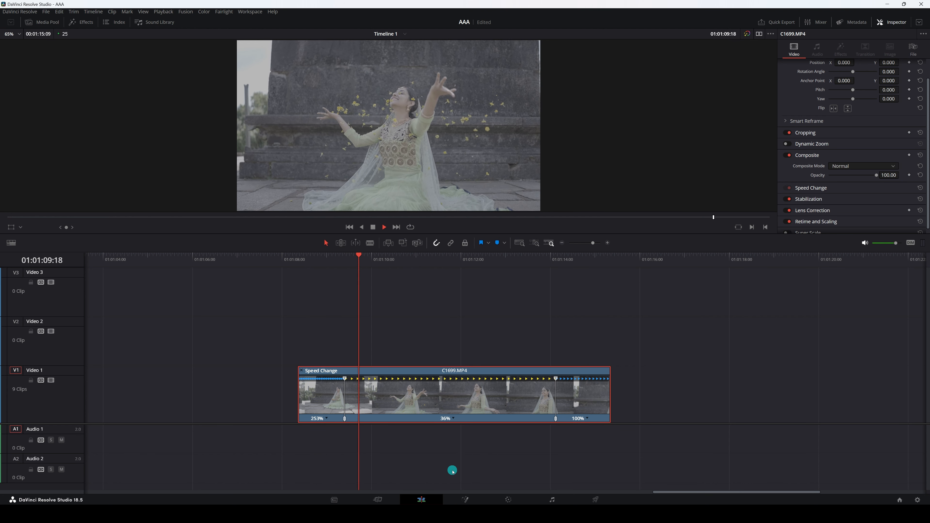
key(space)
drag(405, 264, 345, 310)
key(space)
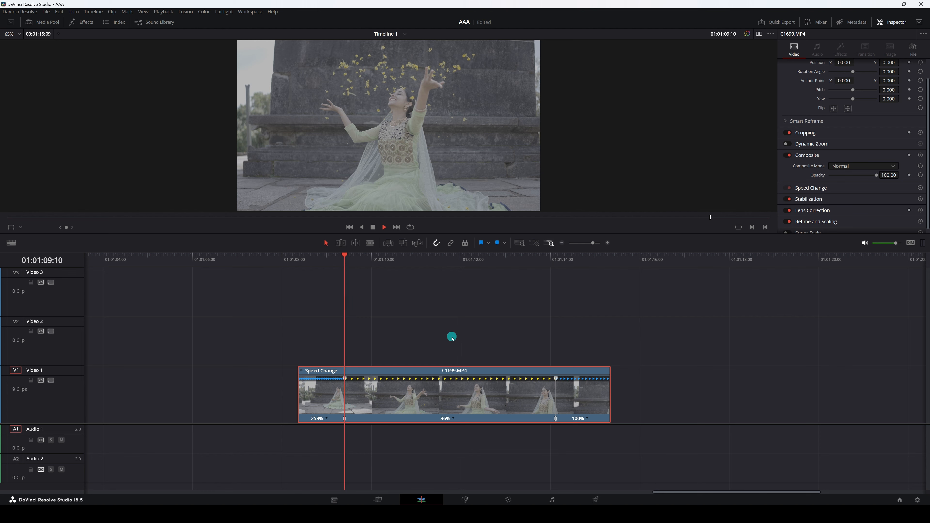
key(space)
drag(387, 257, 298, 316)
key(space)
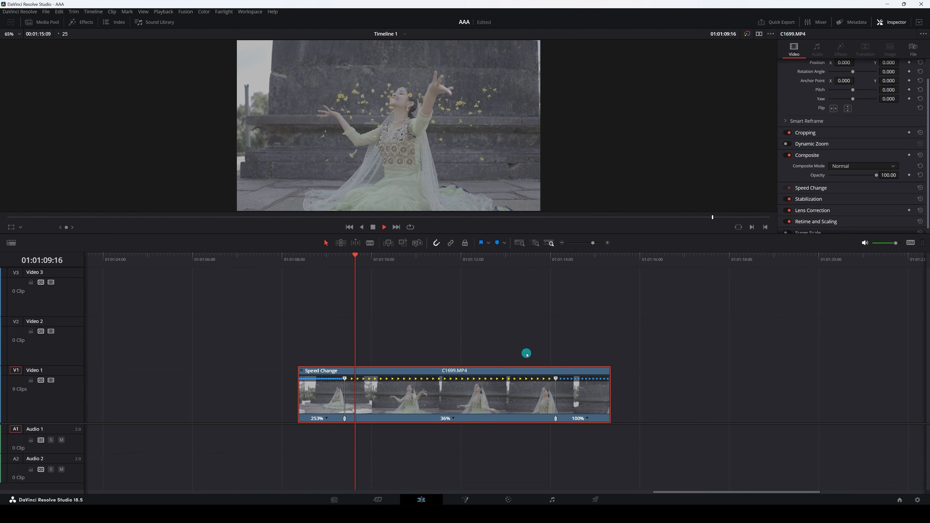
key(space)
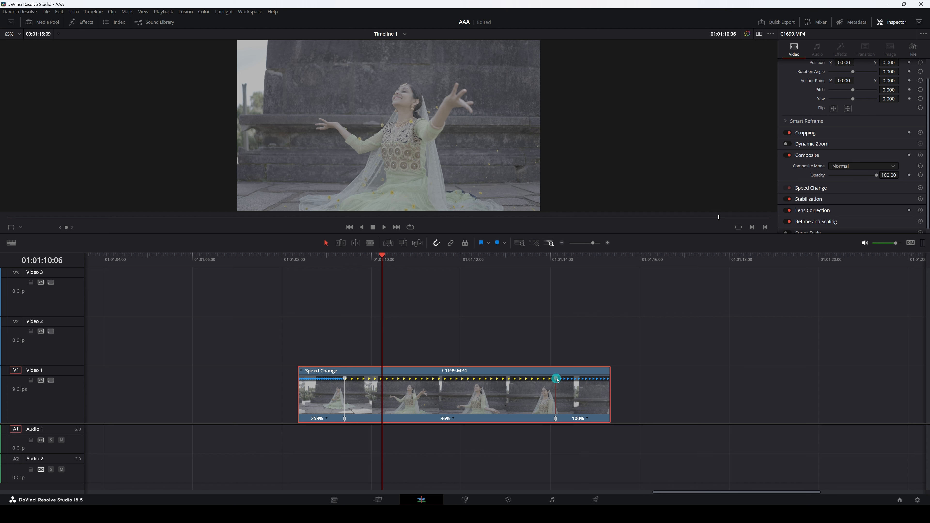
Slow the clip's middle segment to 22%, speed up its first segment to 409%, and return the playhead to the clip's start.
drag(557, 380, 691, 380)
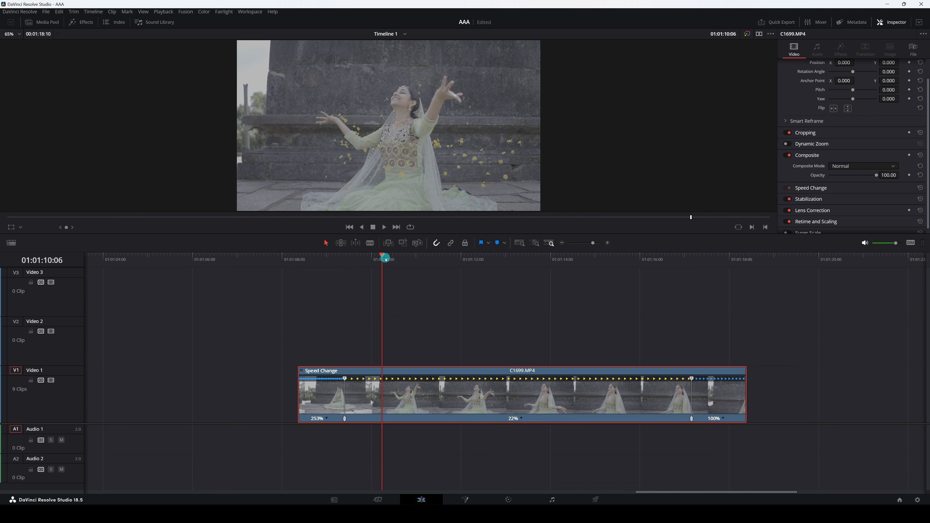
click(308, 299)
drag(345, 379, 327, 386)
click(298, 261)
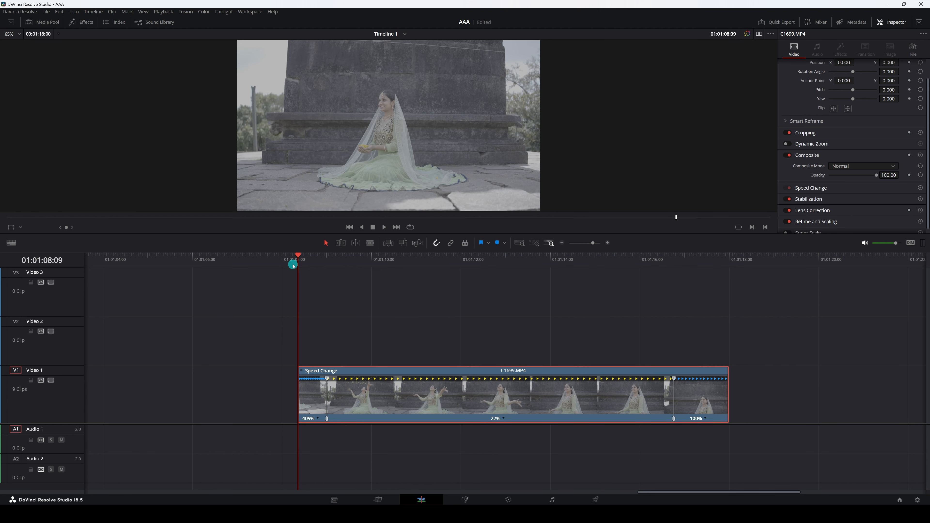